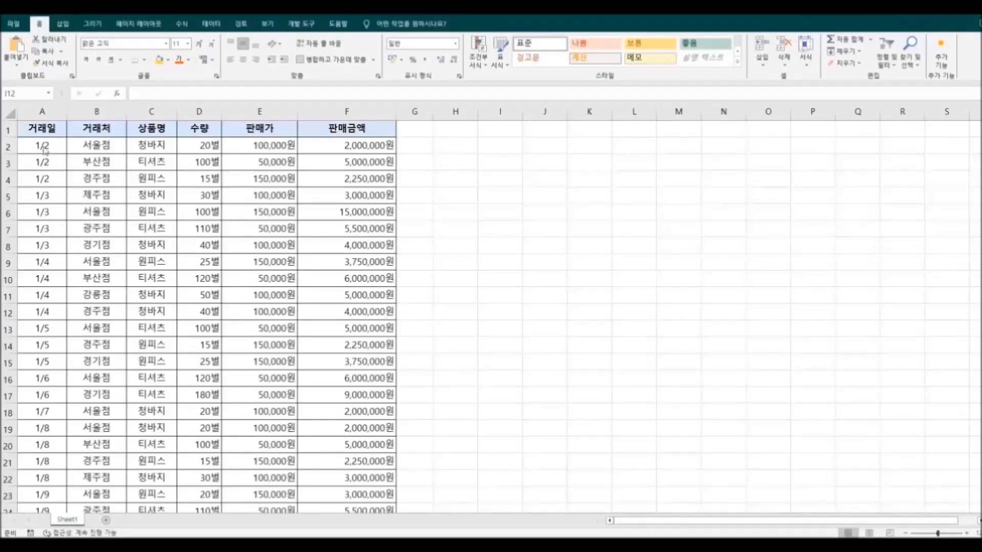
- Insert two blank rows above the table header and make row 1 several times taller to hold a title
left_click(8, 134)
right_click(5, 132)
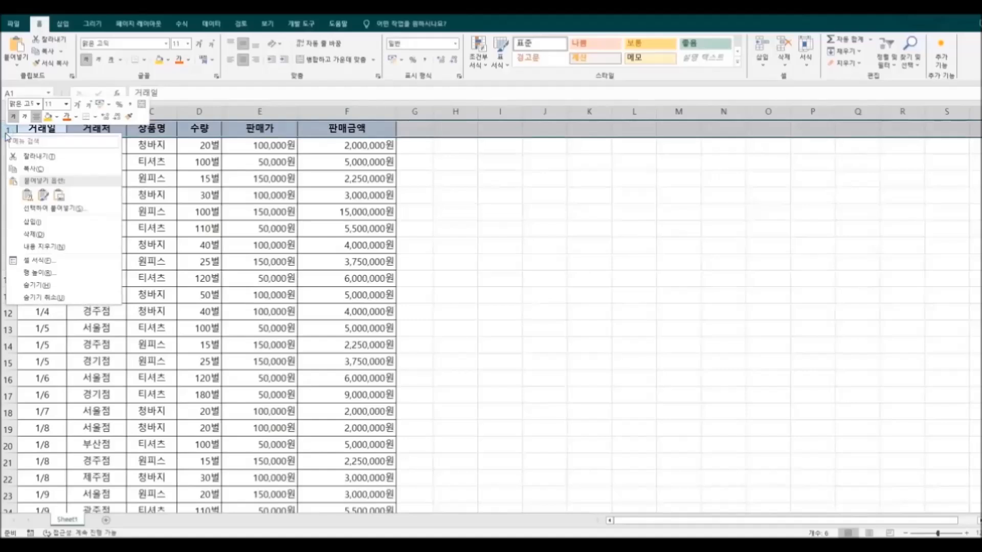
left_click(32, 221)
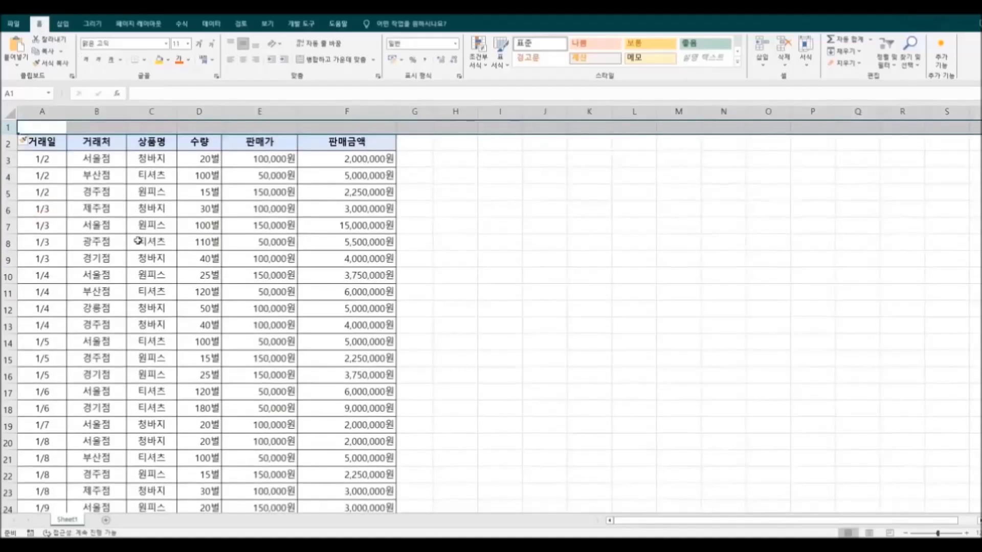
right_click(10, 127)
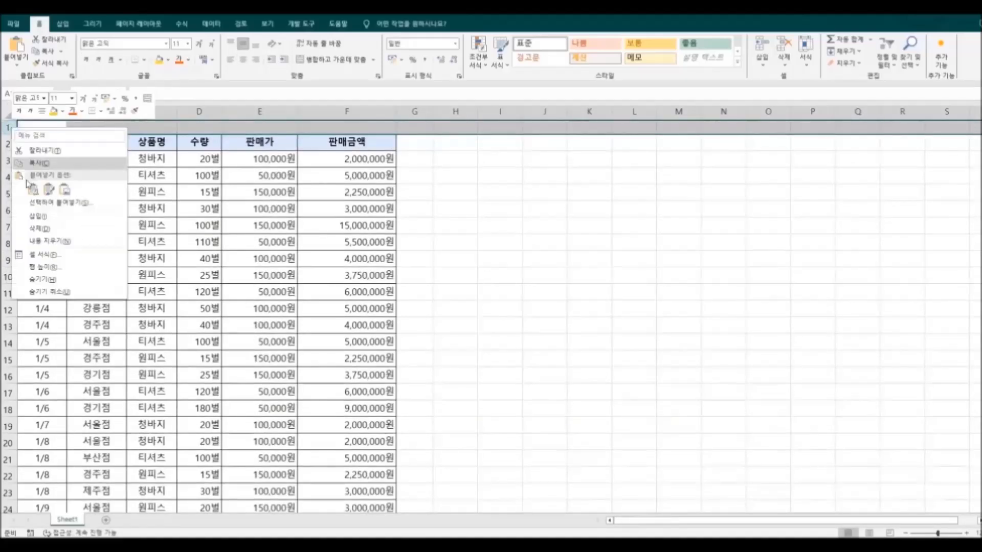
left_click(35, 220)
left_click_drag(9, 136, 3, 193)
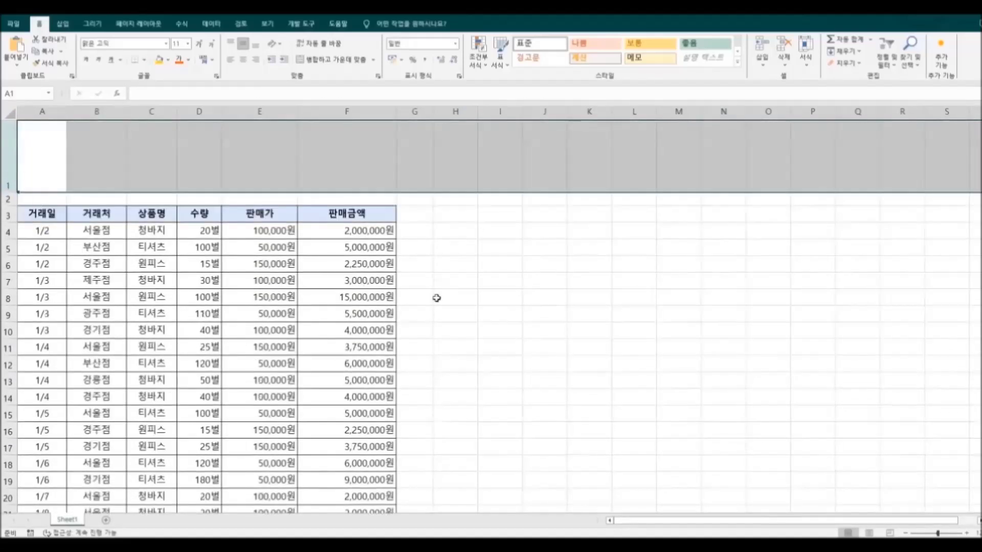
left_click(511, 282)
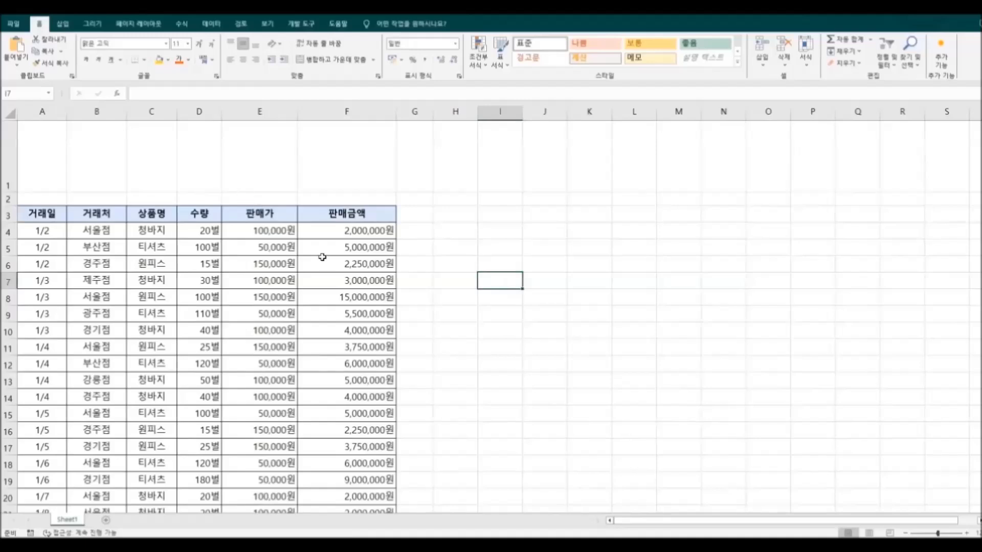
- Draw an upward ribbon banner shape about 13.4 cm wide and 2.8 cm high in row 1, centred above the table
left_click(181, 162)
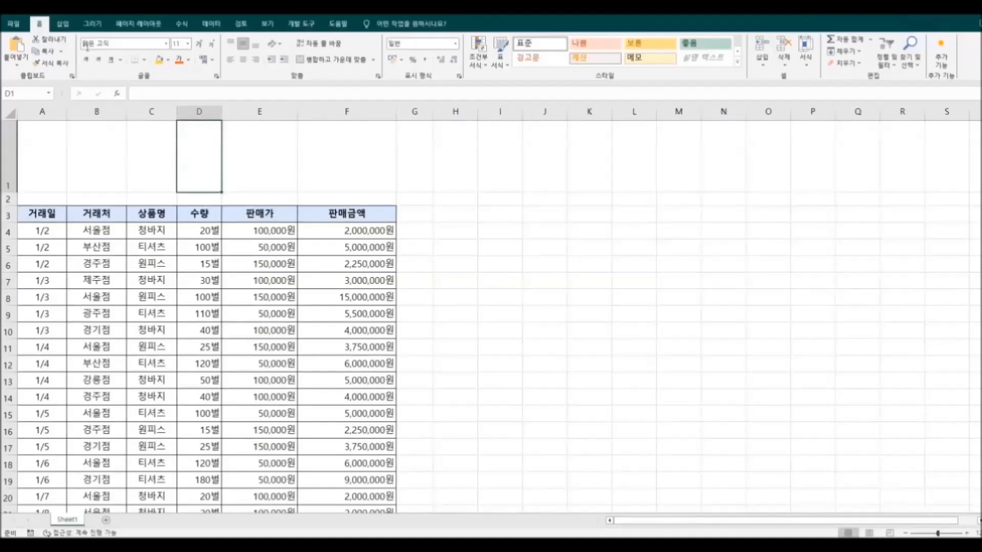
left_click(65, 24)
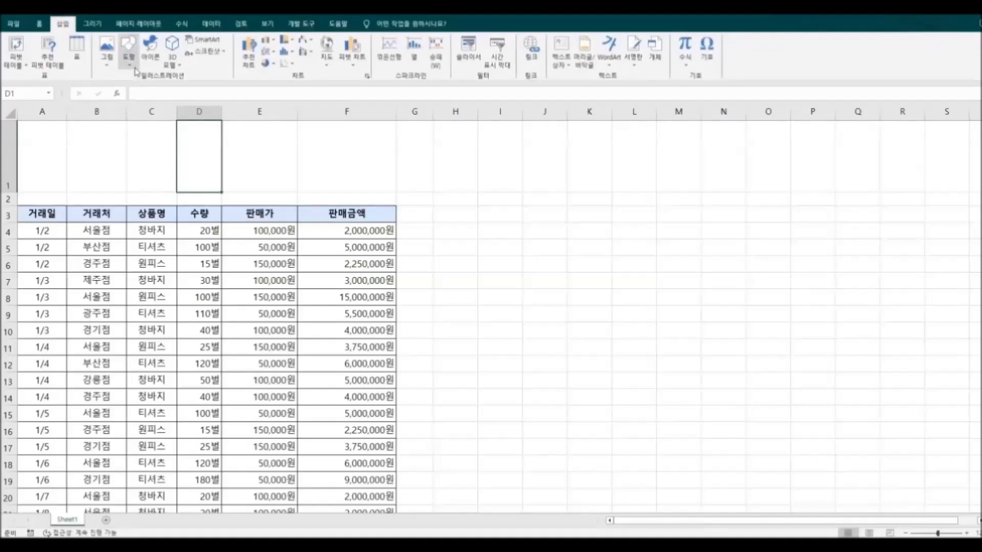
left_click(130, 60)
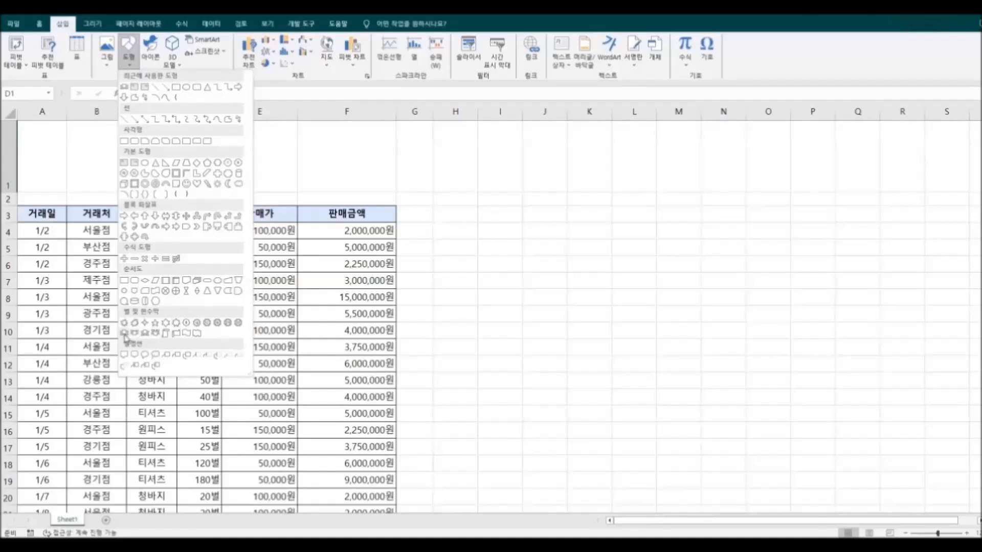
left_click(124, 334)
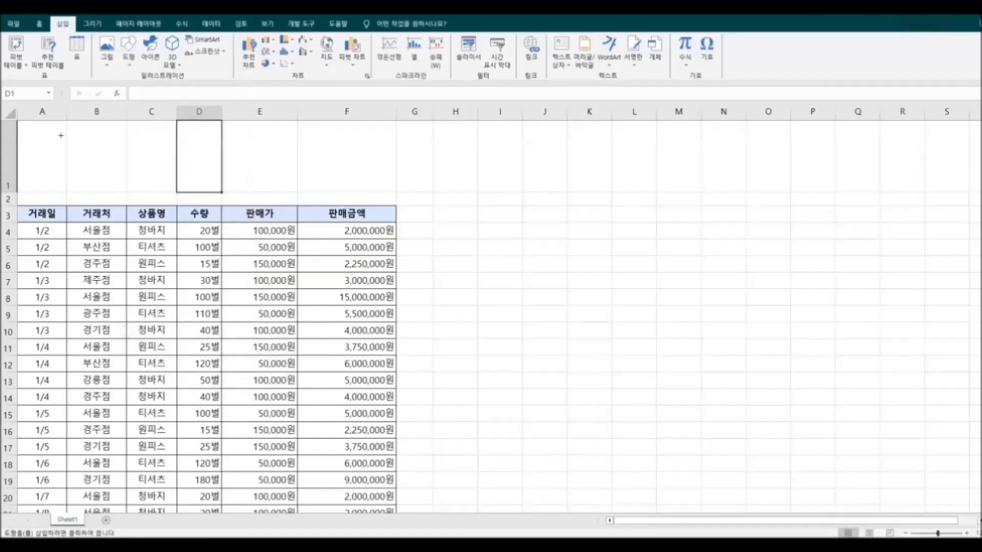
left_click_drag(55, 128, 371, 195)
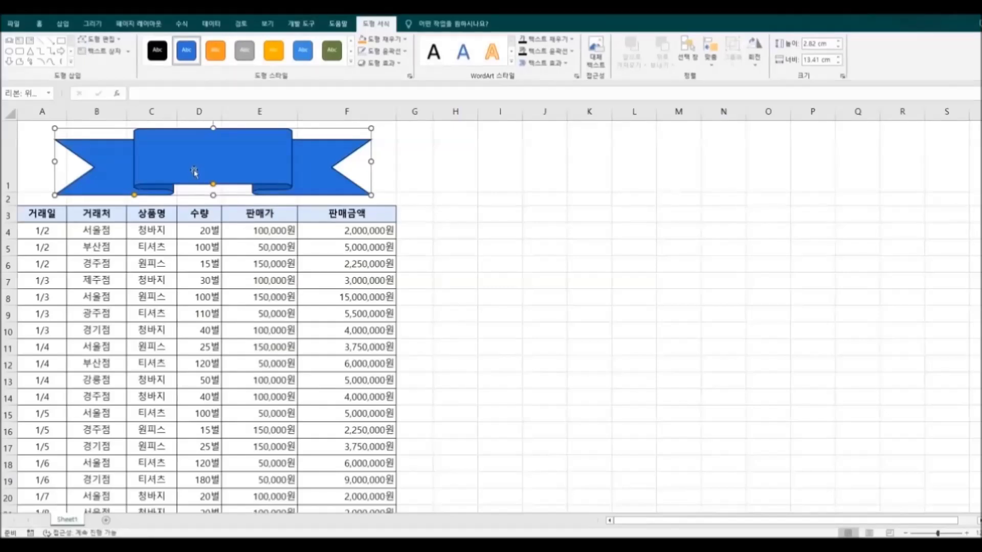
- Enter the title text "1월 거래처내역" in the ribbon shape
type("1ㅇ")
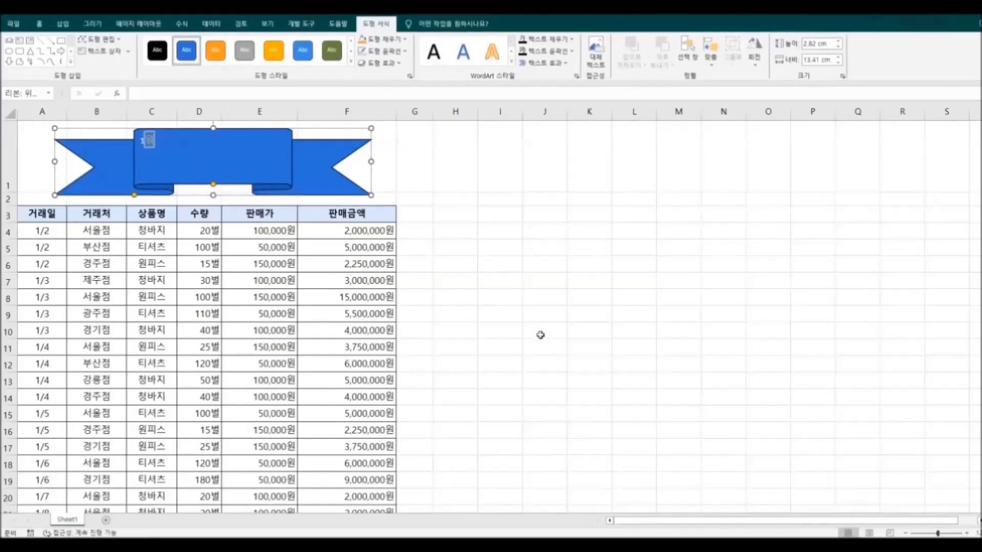
type("월 거래처")
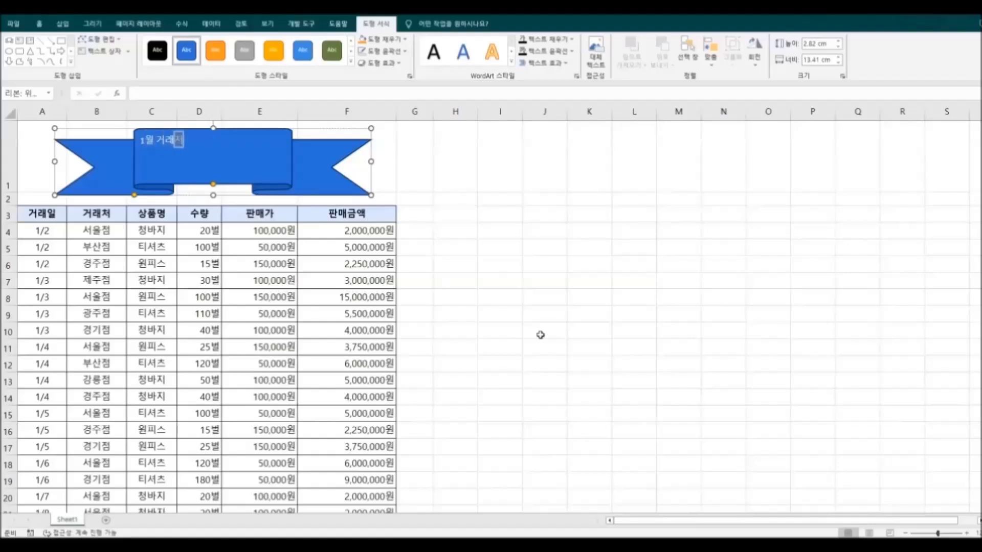
type("별역")
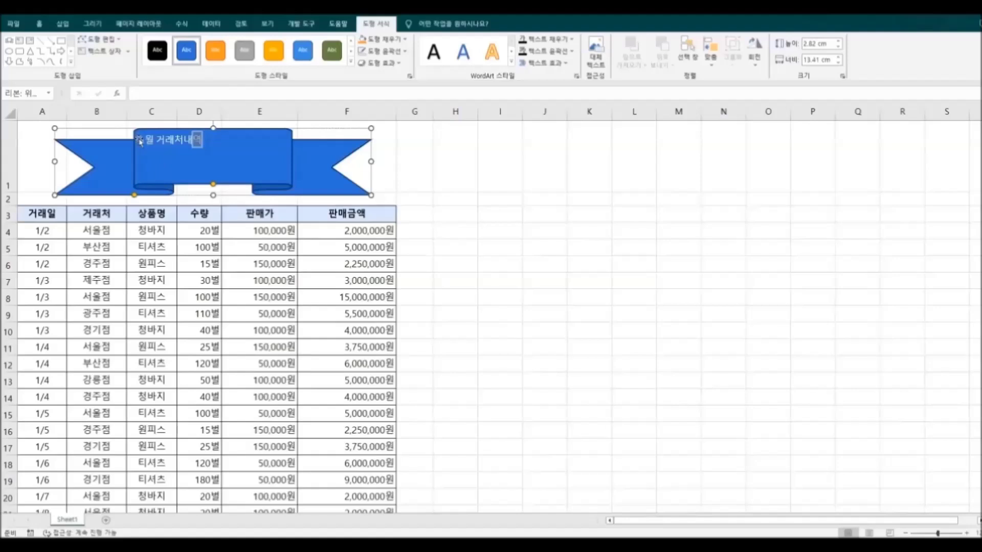
- Format the ribbon's title text as bold HY견고딕 at size 24
left_click_drag(140, 139, 205, 140)
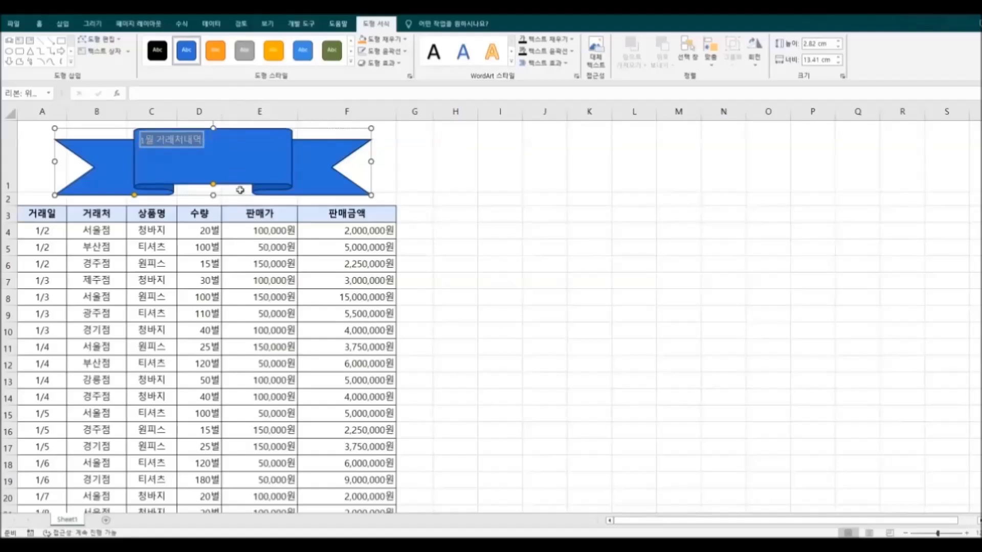
left_click(39, 23)
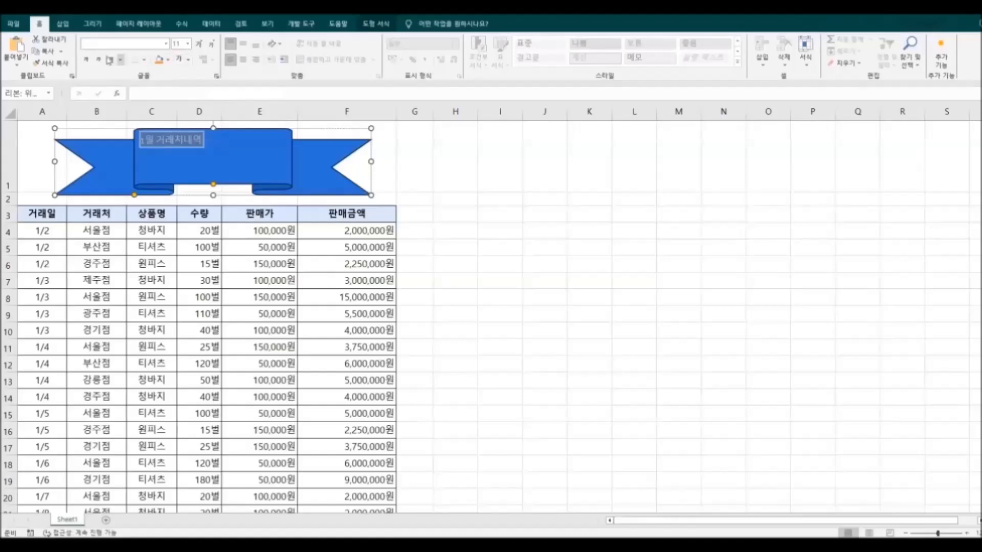
left_click(86, 60)
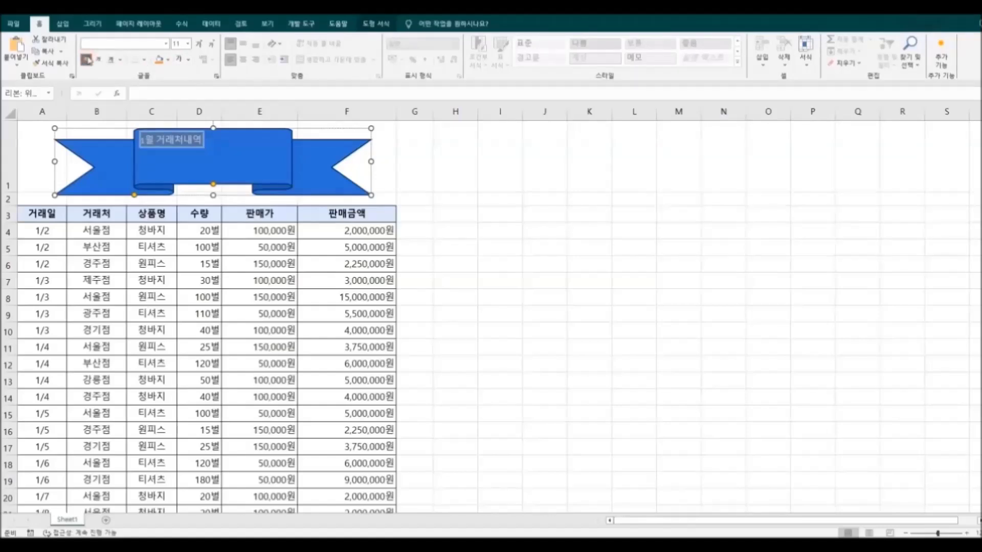
left_click(166, 44)
left_click(173, 131)
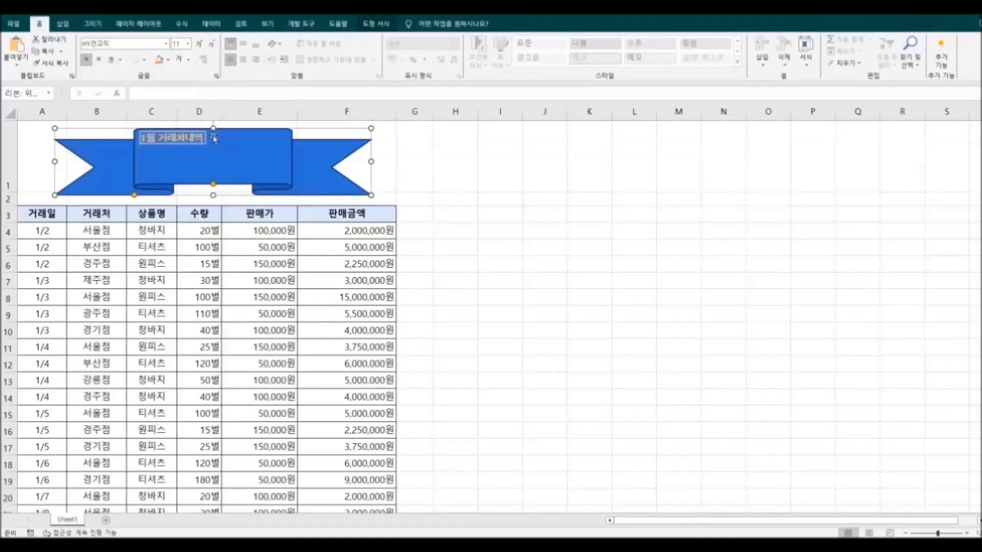
left_click(190, 44)
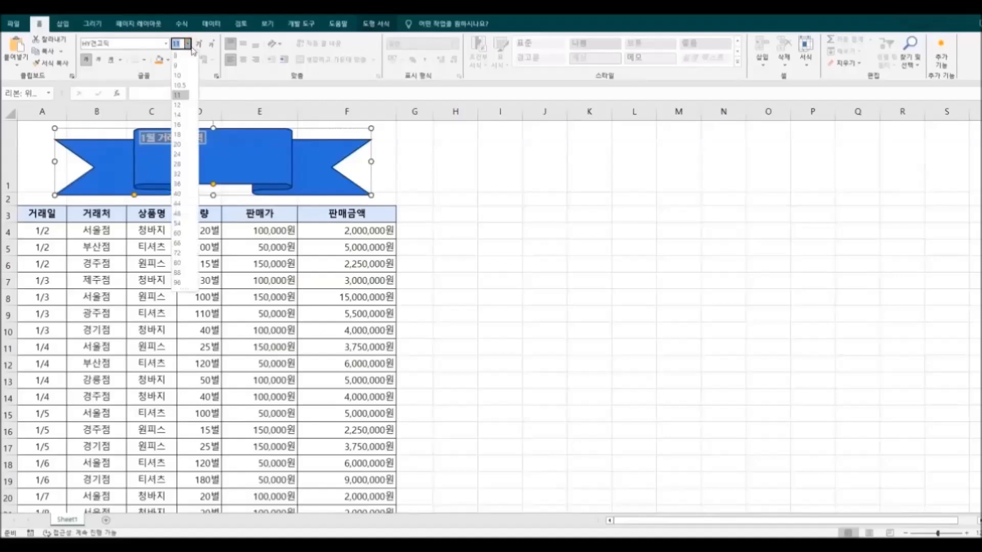
left_click(183, 154)
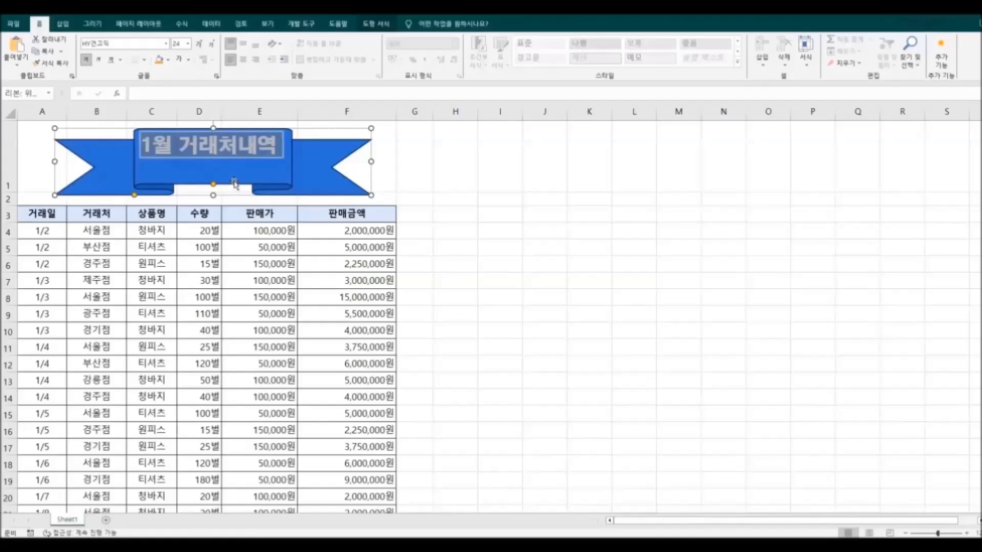
- Centre the title text horizontally and vertically within the ribbon
left_click(243, 59)
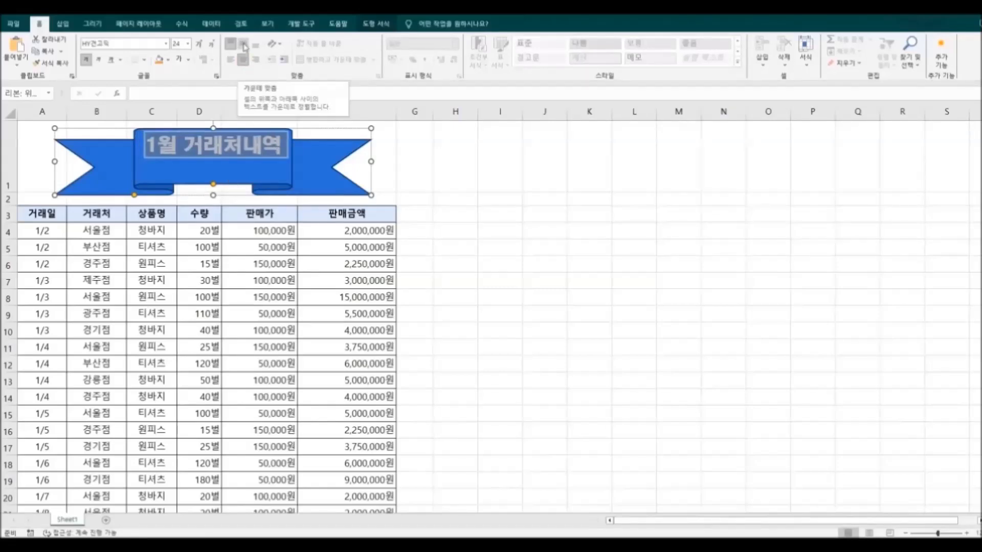
left_click(244, 46)
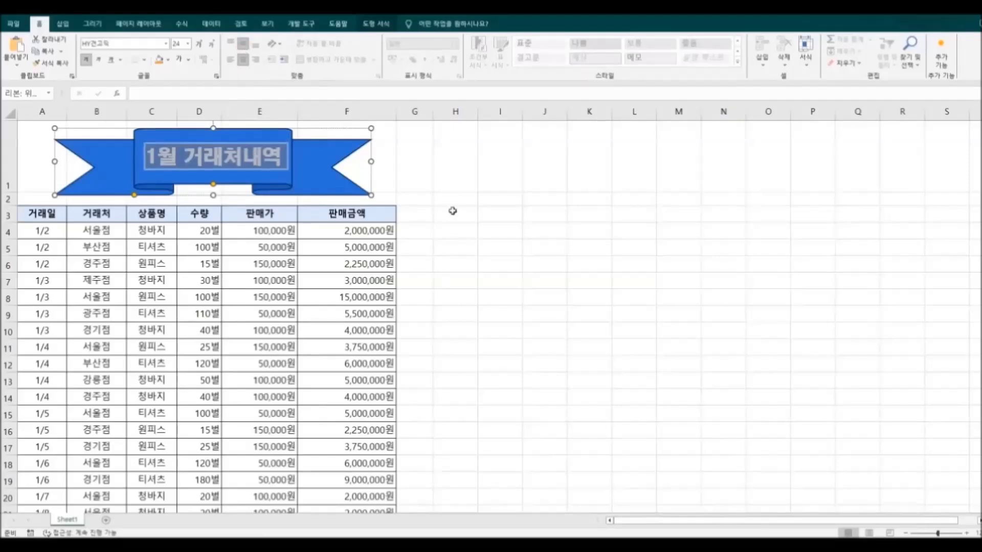
left_click(490, 212)
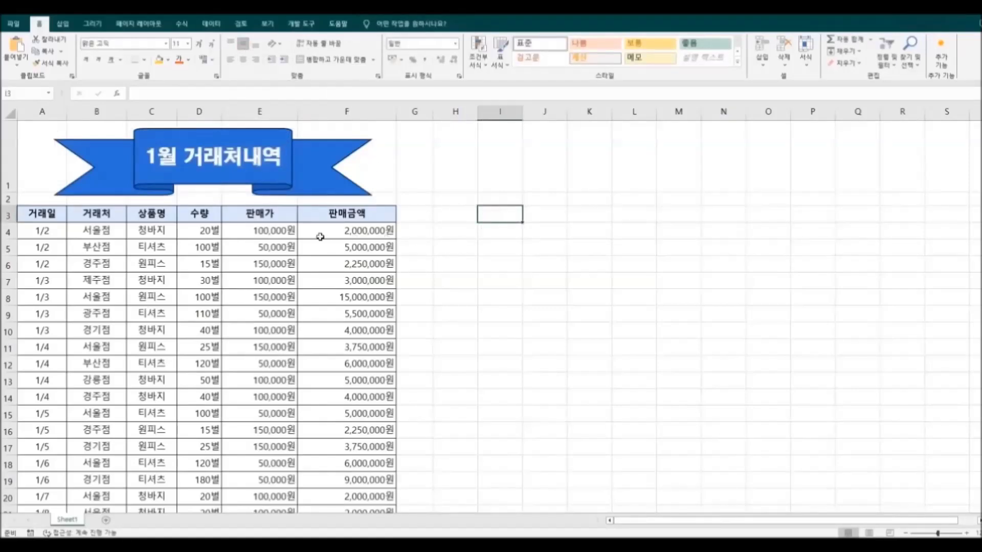
- Try several WordArt styles on the ribbon's title text and apply the light-filled style with an orange outline
left_click(257, 159)
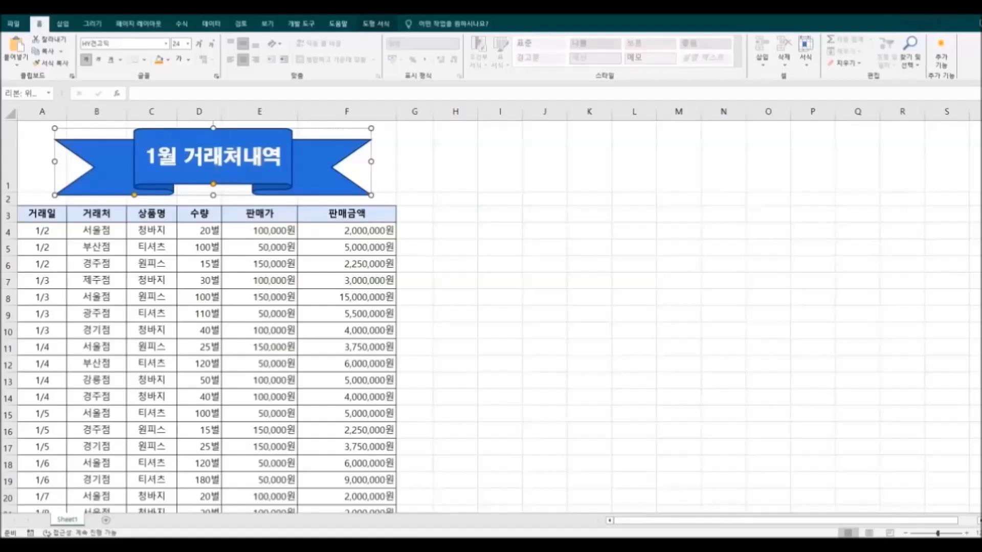
left_click_drag(147, 155, 284, 156)
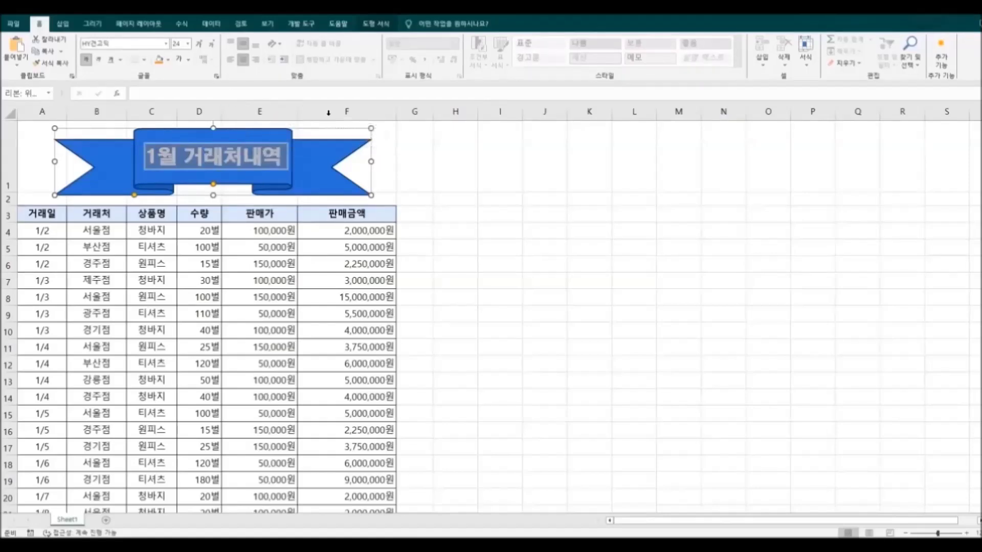
left_click(376, 24)
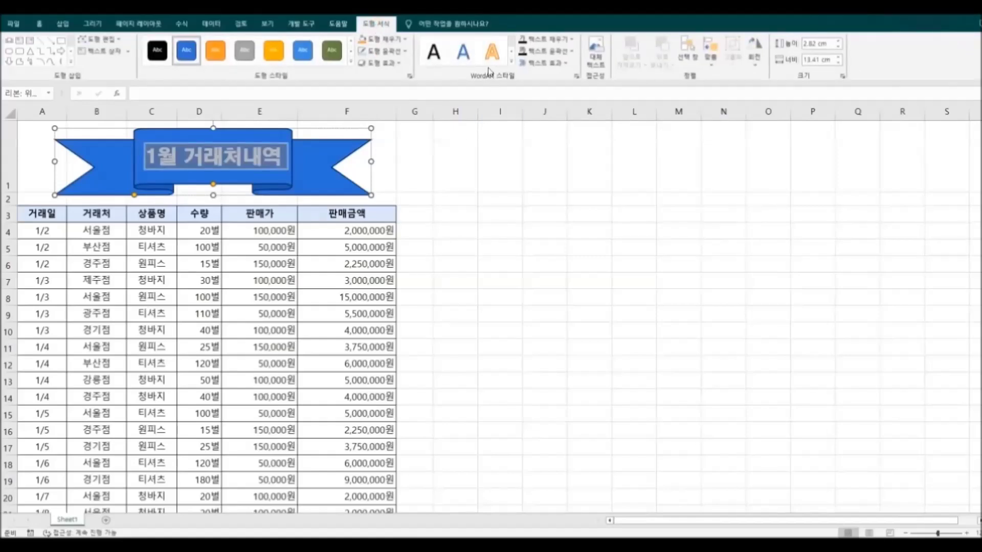
left_click(511, 52)
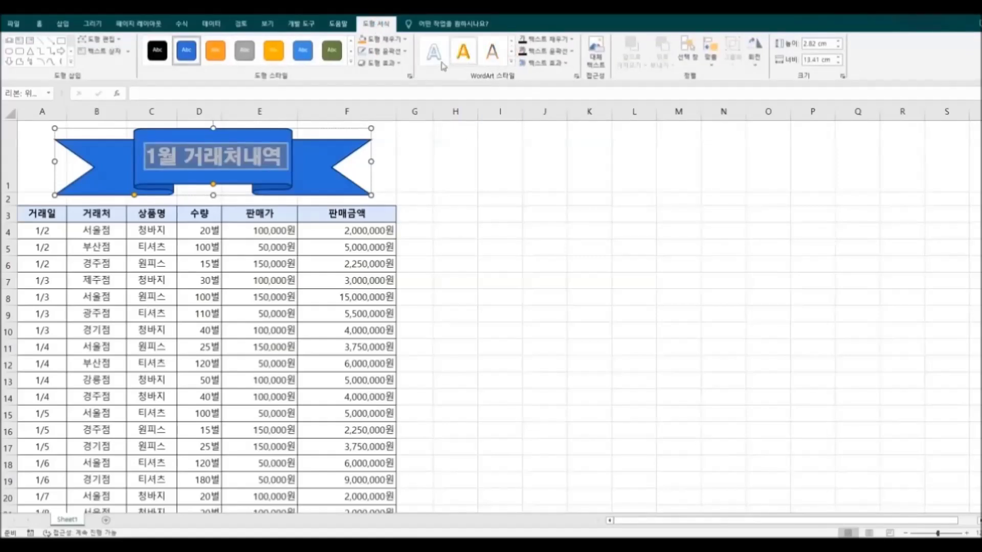
left_click(466, 56)
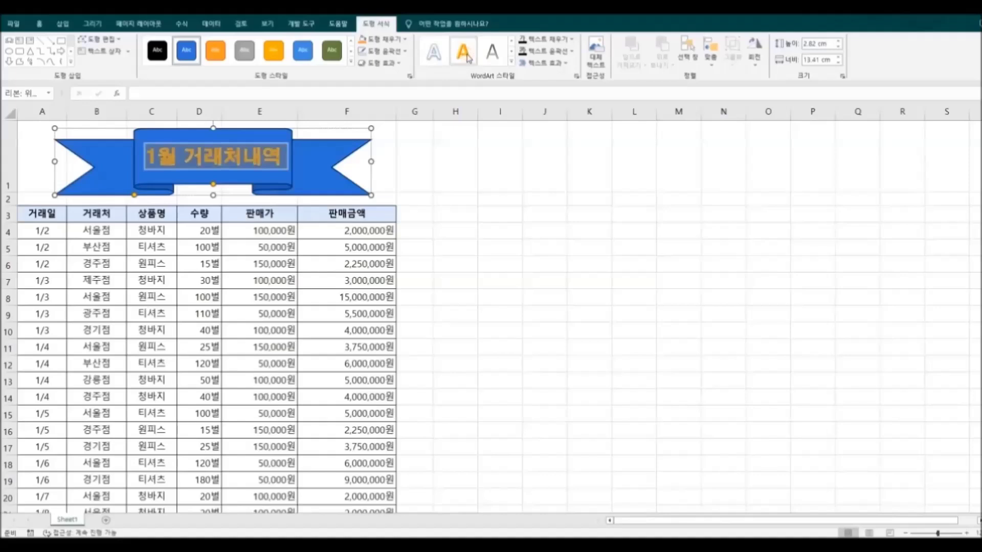
left_click(510, 52)
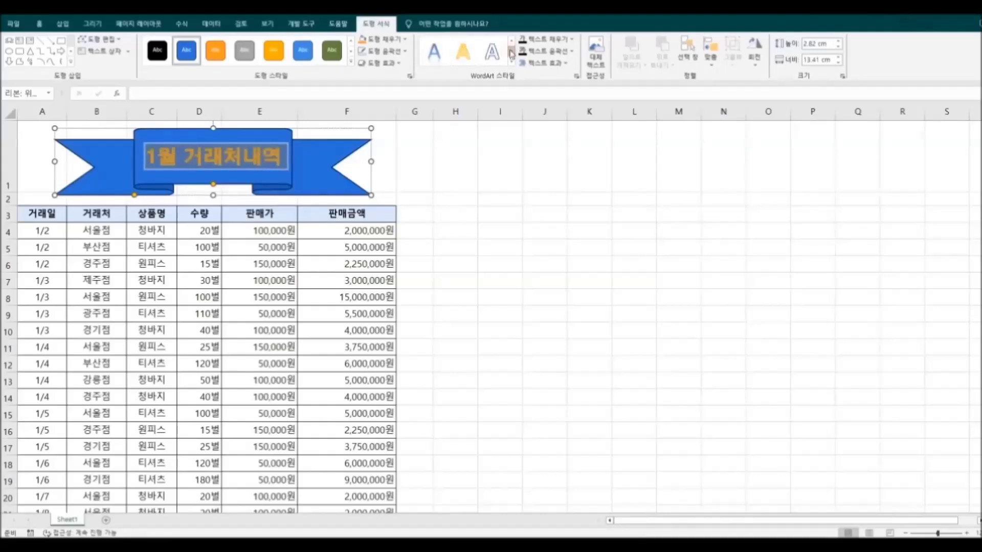
left_click(495, 56)
left_click(510, 52)
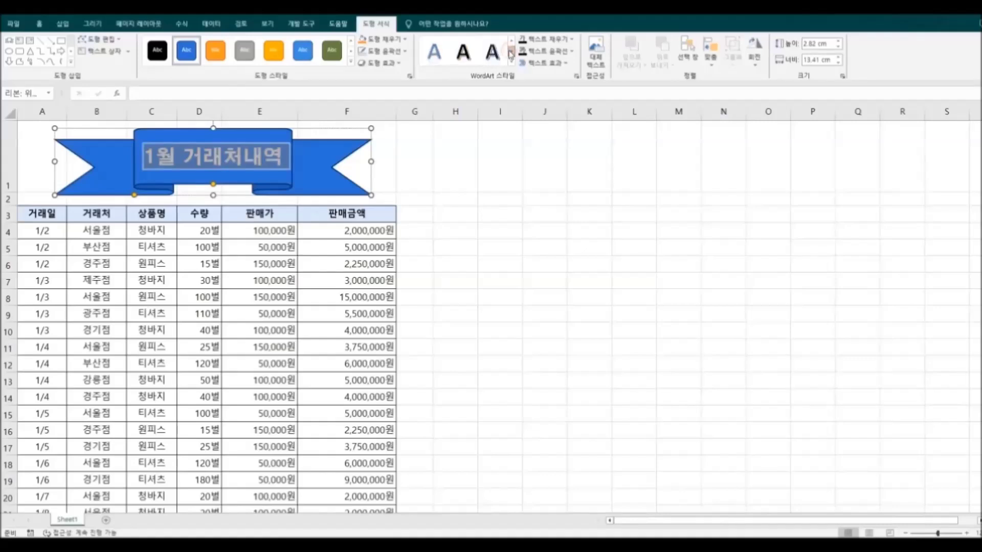
left_click(463, 52)
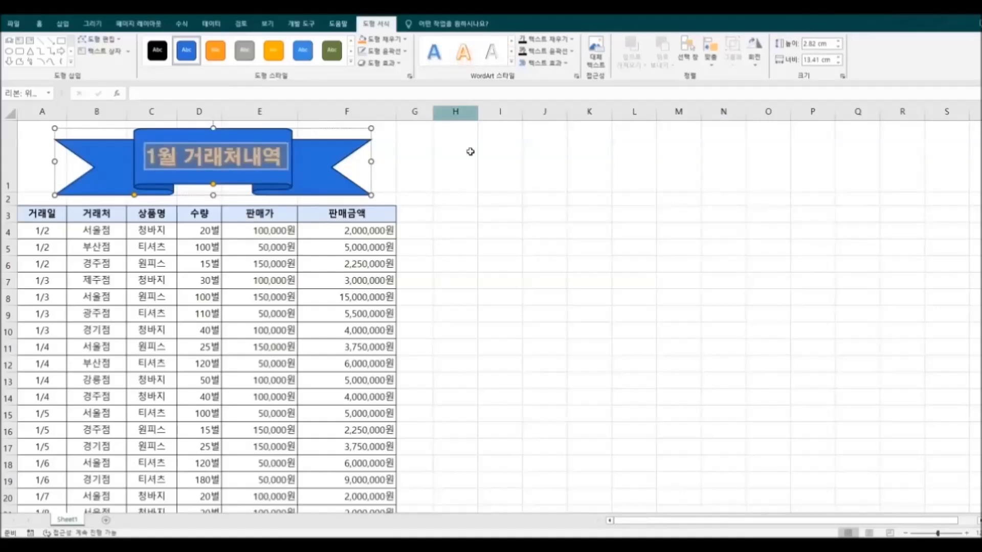
left_click(439, 239)
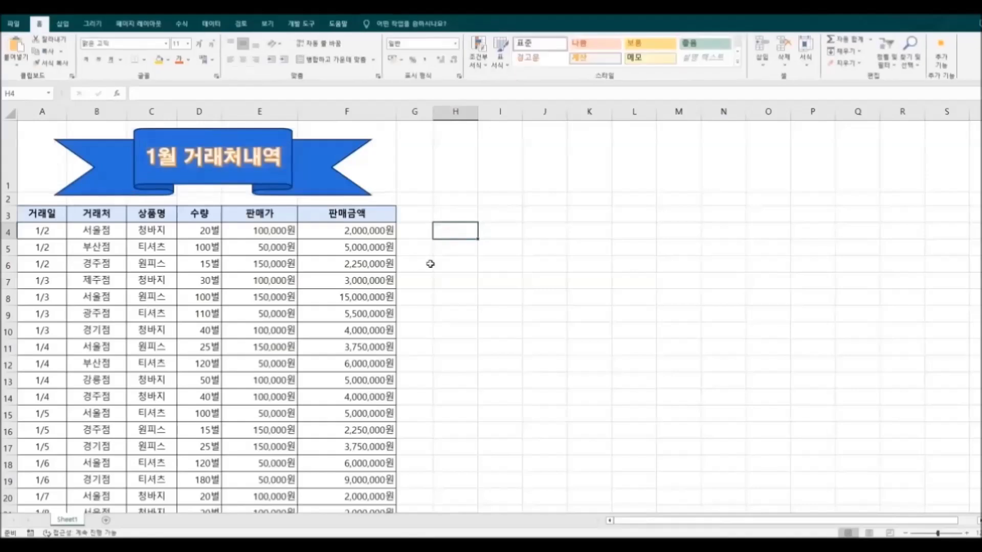
- Remove the outline from the ribbon shape
left_click(286, 193)
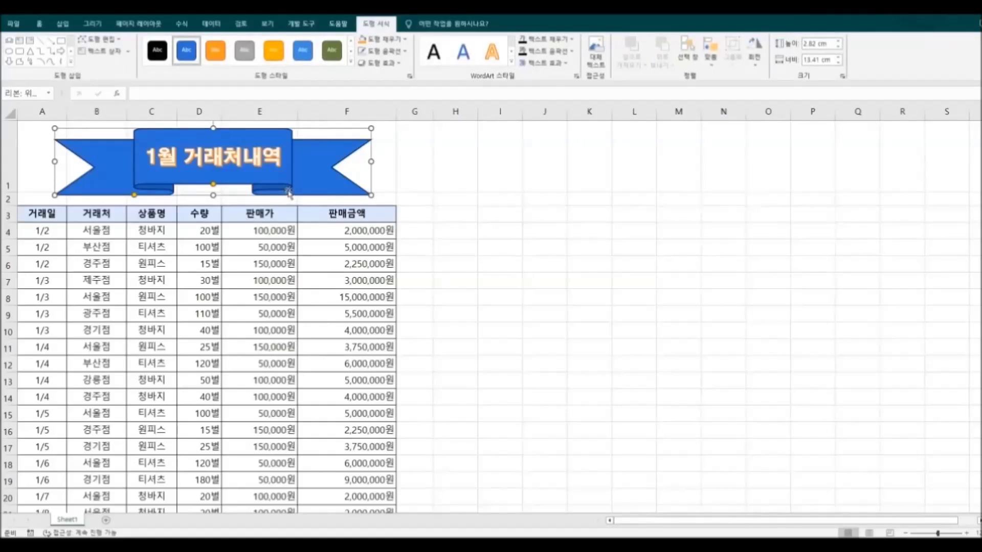
left_click(408, 53)
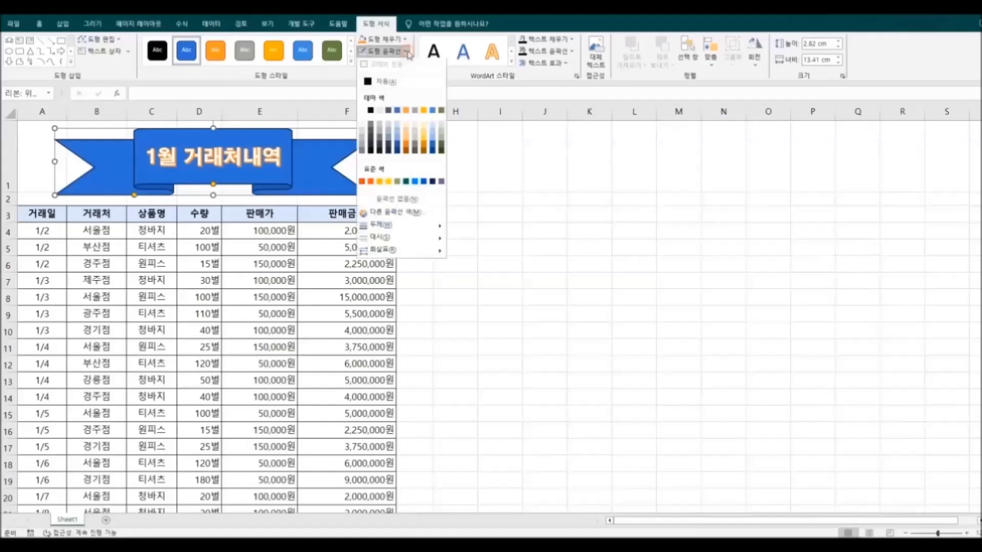
left_click(404, 201)
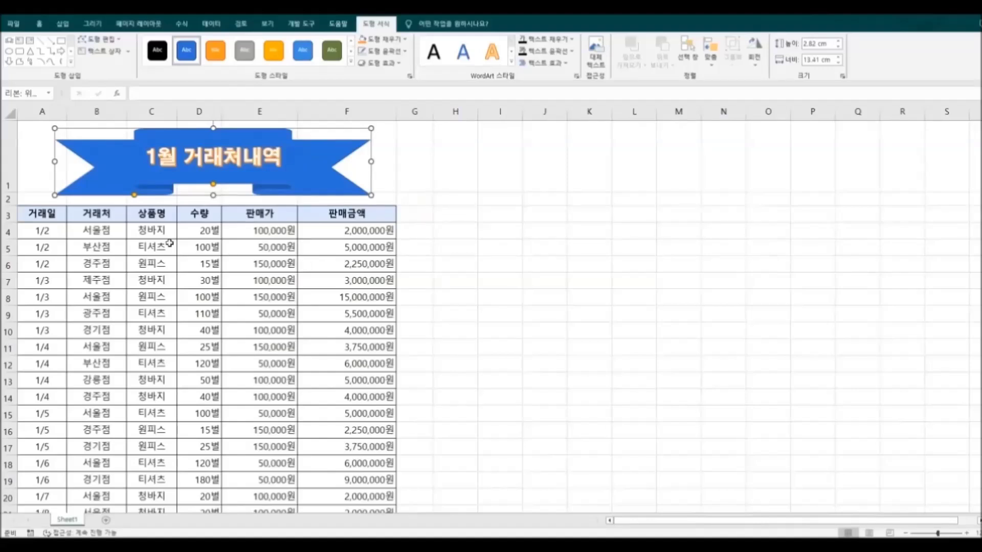
- Widen the ribbon on both sides to about 16 cm so it spans the table's columns A to F
left_click(48, 161)
left_click_drag(47, 160, 19, 161)
left_click_drag(371, 161, 396, 161)
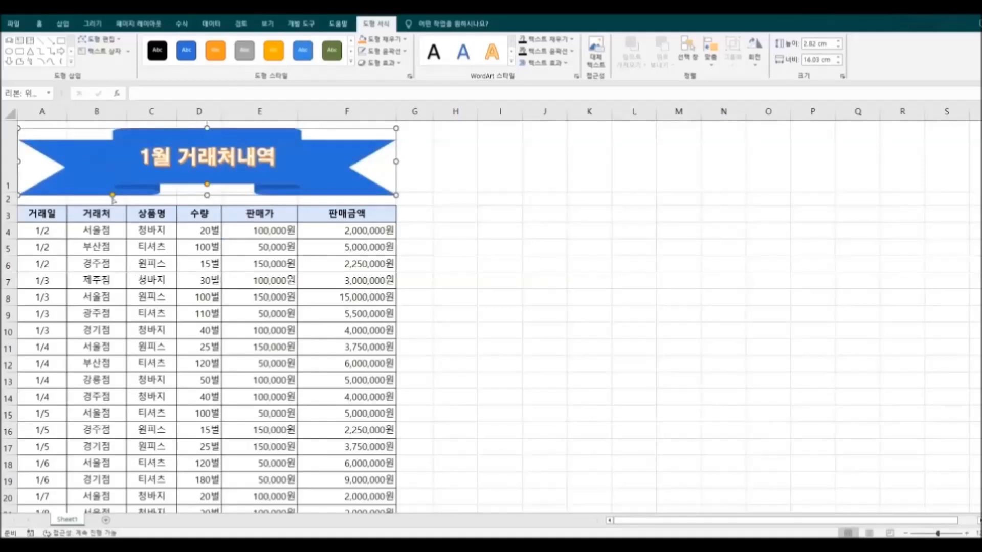
- Widen the ribbon's centre band to about columns B to E, and reduce the ribbon's height to about 2.65 cm within a slightly taller row 1
left_click_drag(112, 196, 65, 194)
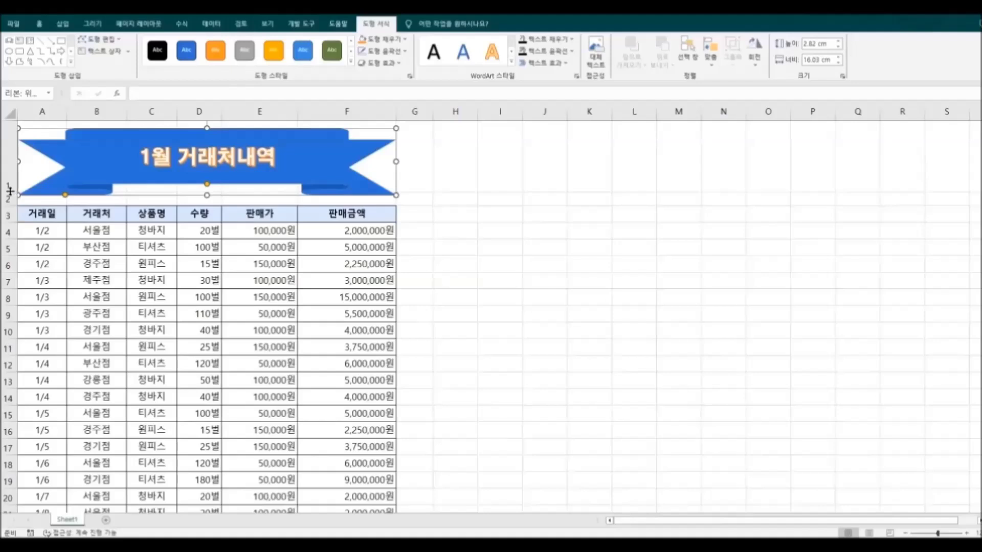
left_click_drag(9, 190, 9, 203)
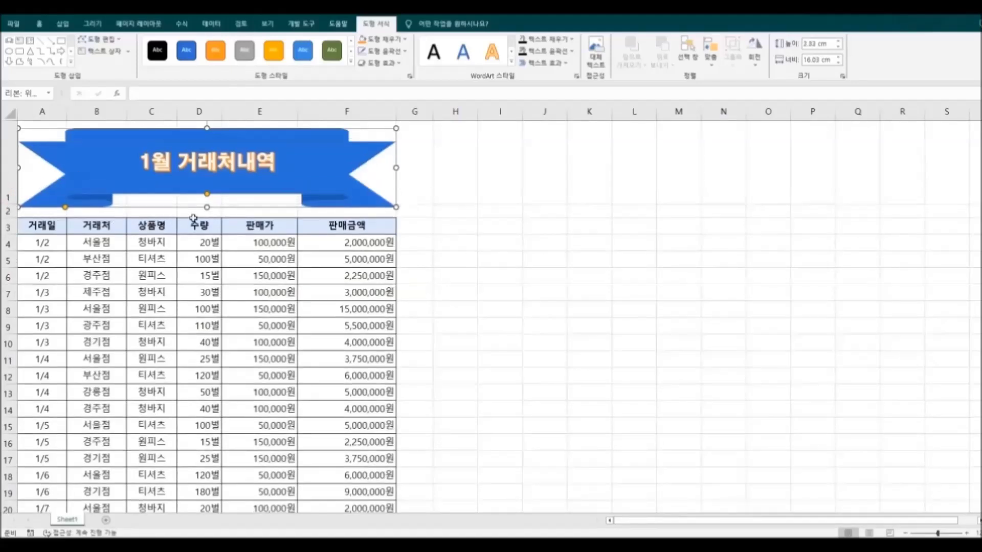
left_click_drag(206, 208, 206, 195)
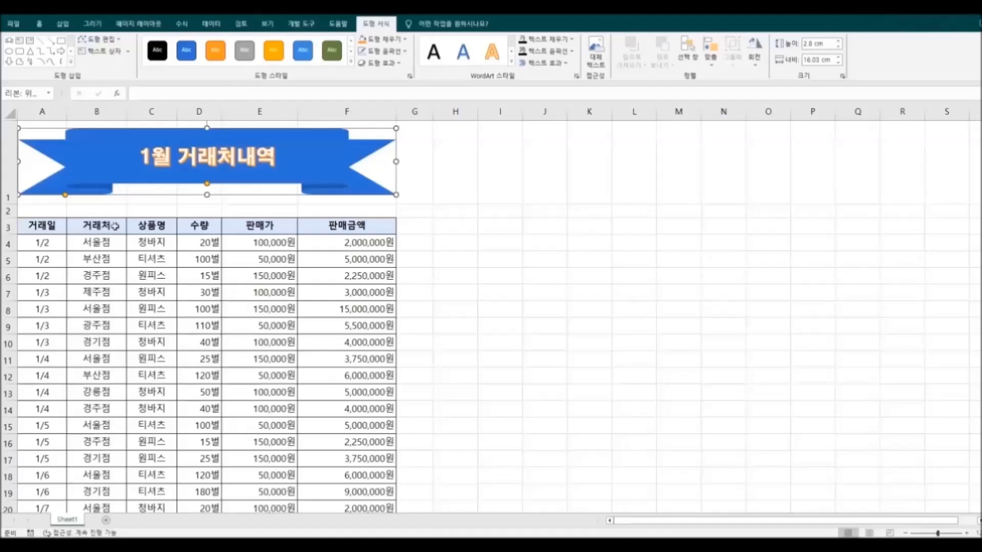
left_click_drag(208, 195, 207, 191)
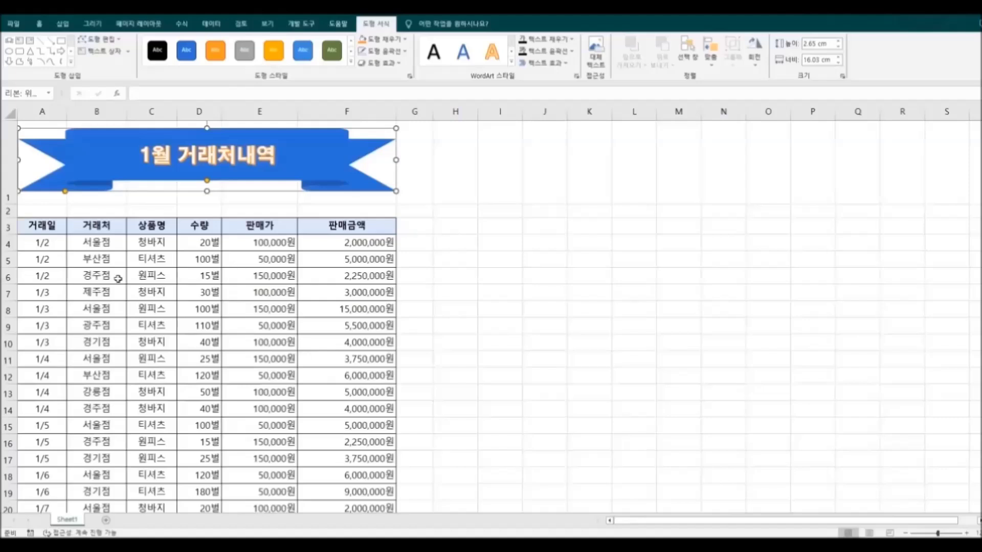
- Increase the height of row 2 to about half that of row 1, making room for a logo above the table header
left_click_drag(12, 204, 11, 238)
left_click(578, 320)
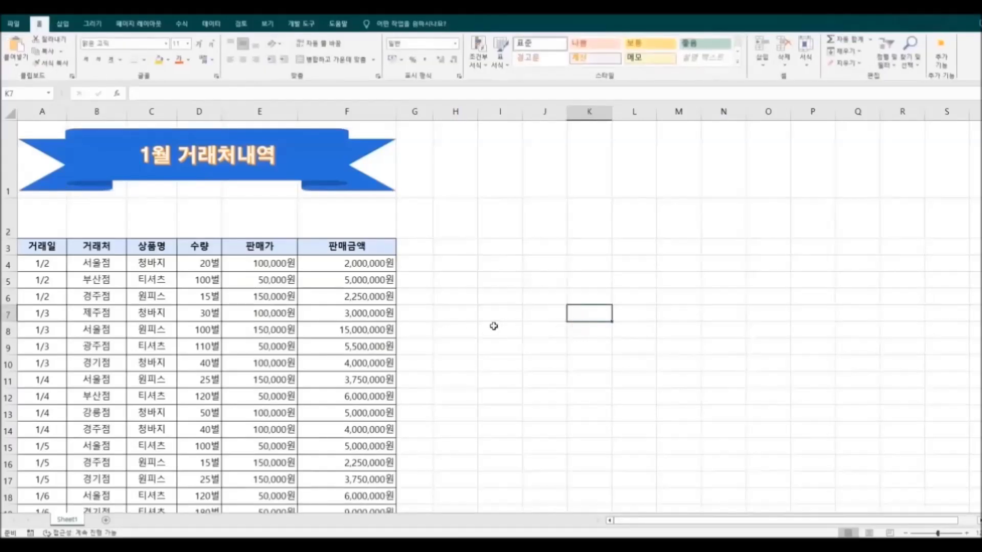
- Insert the wide black 엑셀팁 IT logo, picture file 2 from the 엑셀팁로고 folder, at cell F2
left_click(336, 216)
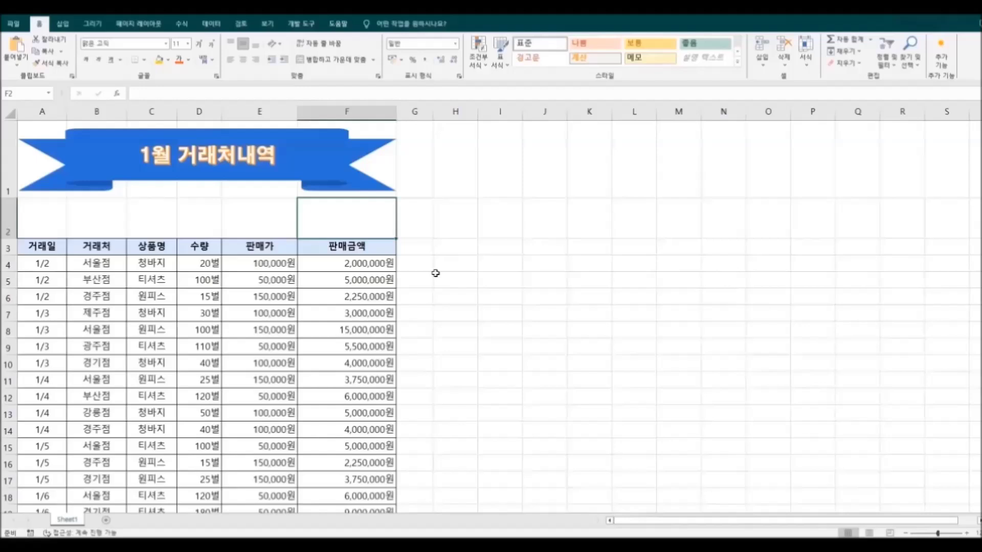
left_click(64, 24)
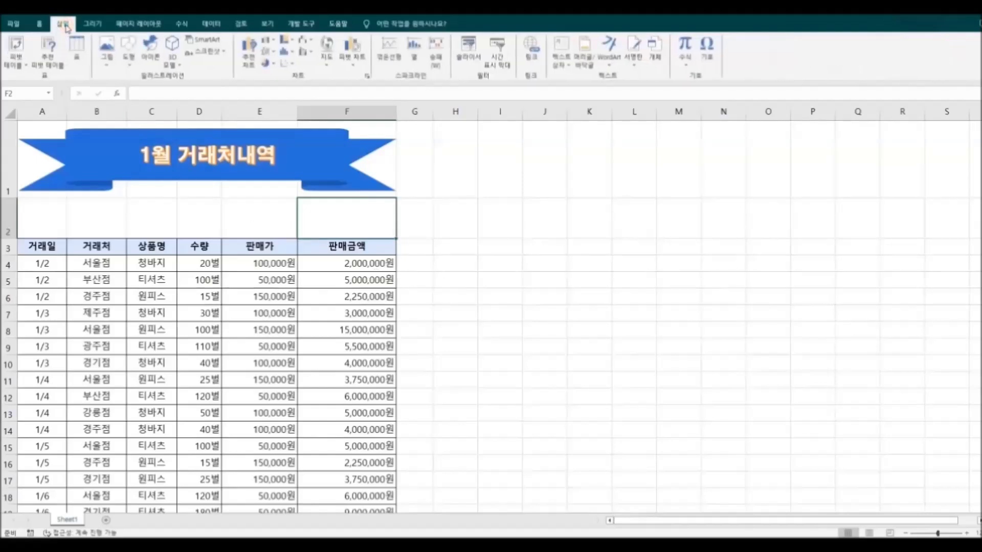
left_click(112, 68)
left_click(137, 90)
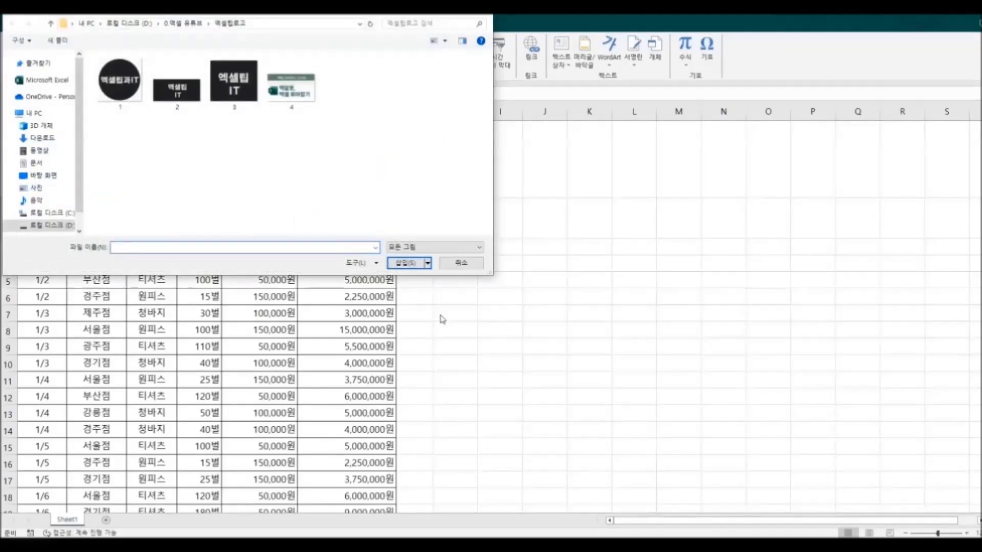
left_click(180, 100)
left_click(407, 263)
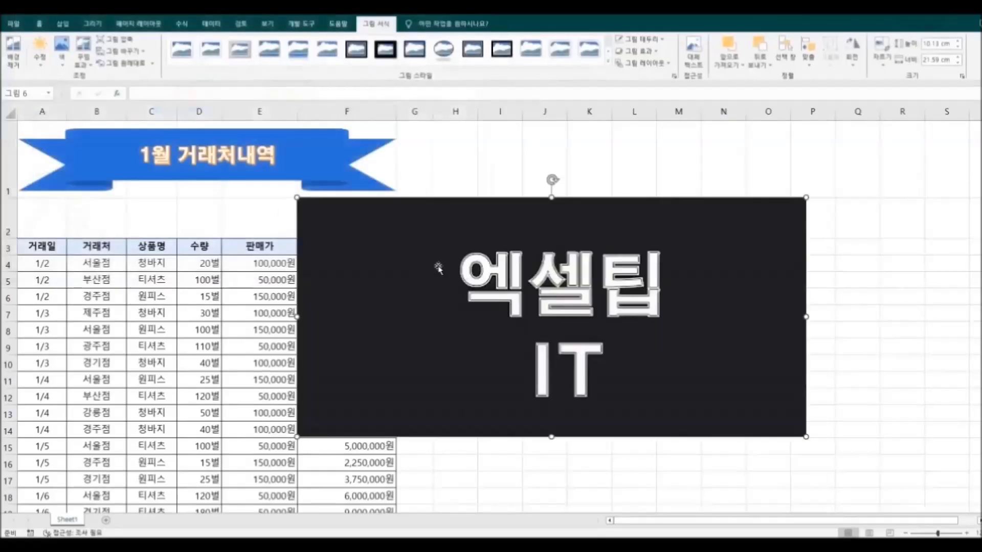
- Shrink the logo picture to about 4.19 cm wide and 1.72 cm high so it exactly fills cell F2
left_click_drag(298, 198, 299, 221)
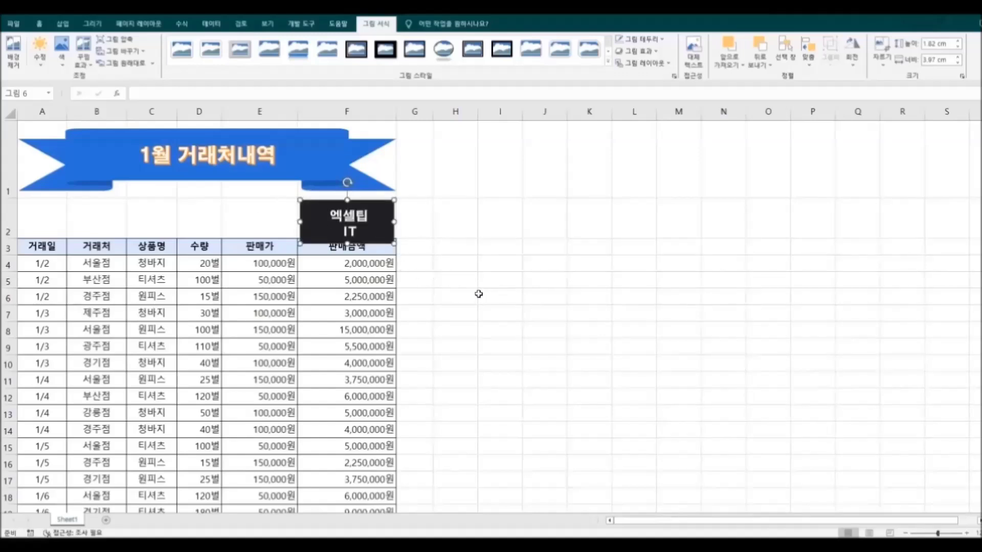
left_click_drag(348, 200, 347, 196)
left_click_drag(301, 220, 299, 219)
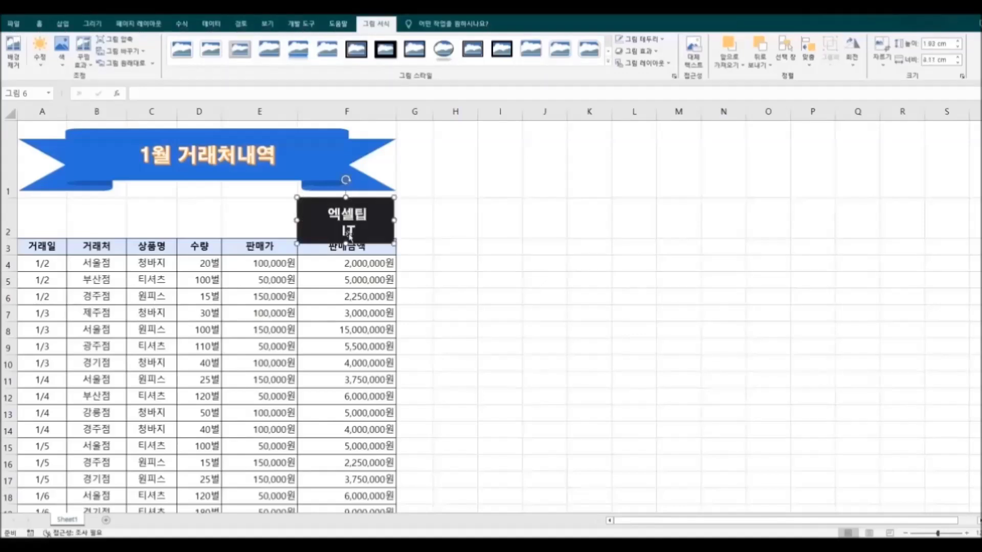
left_click_drag(393, 220, 397, 220)
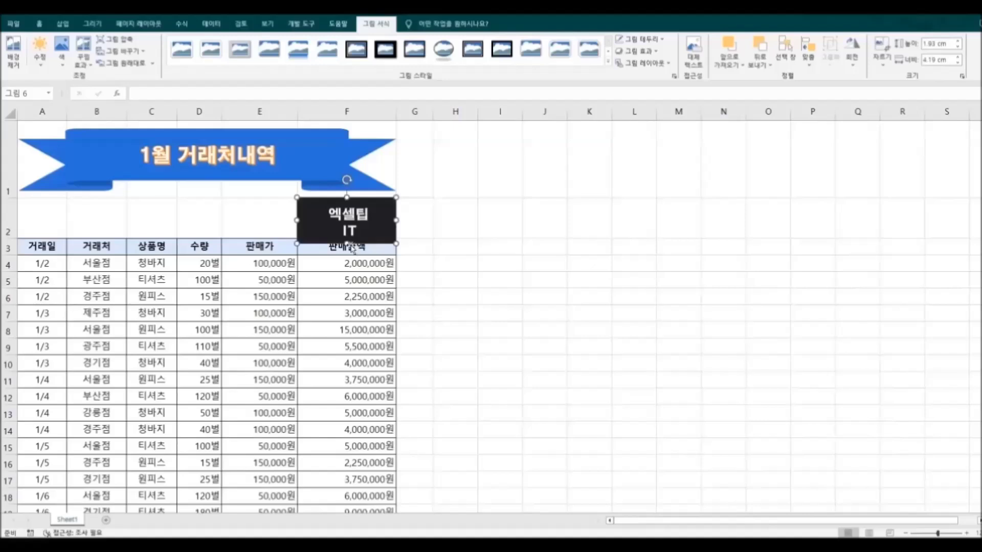
left_click_drag(347, 240, 347, 237)
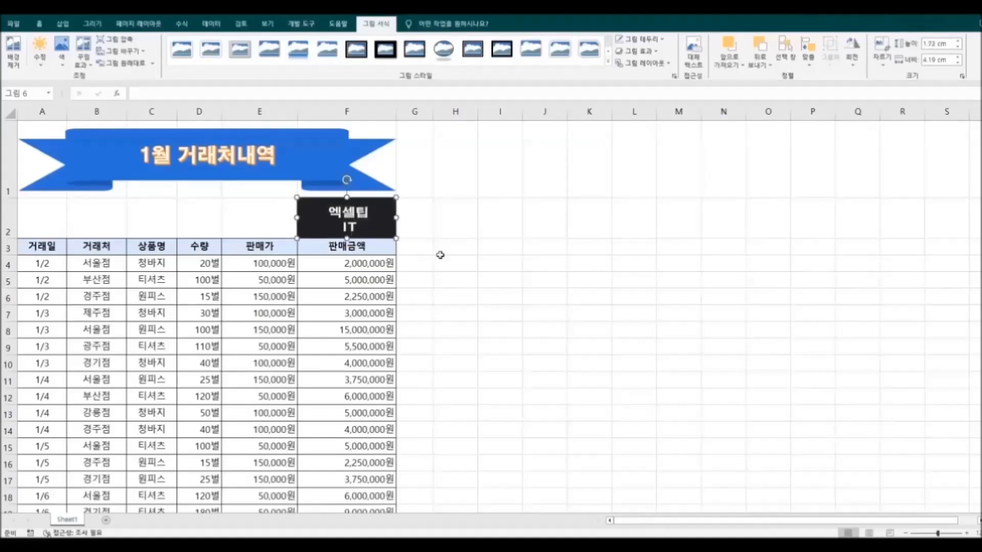
left_click(510, 268)
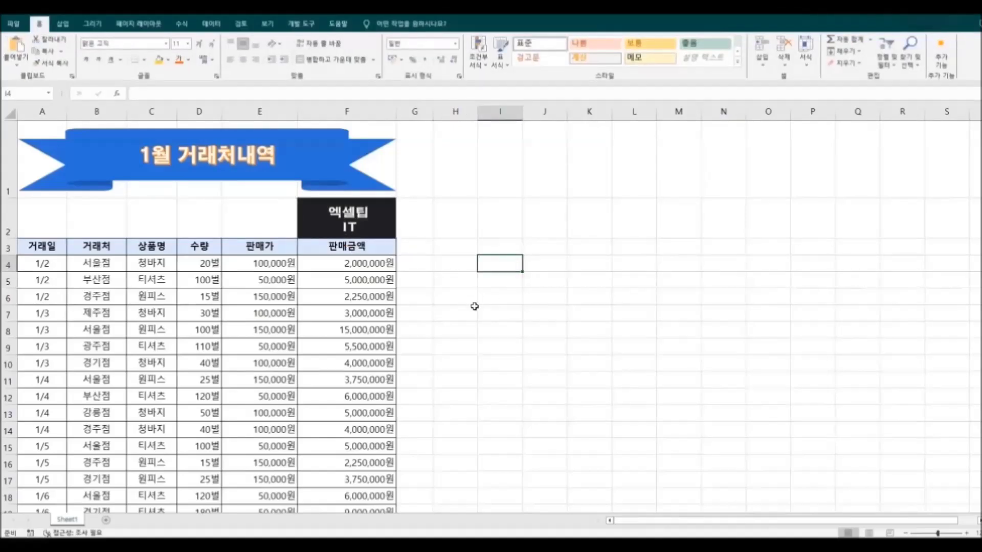